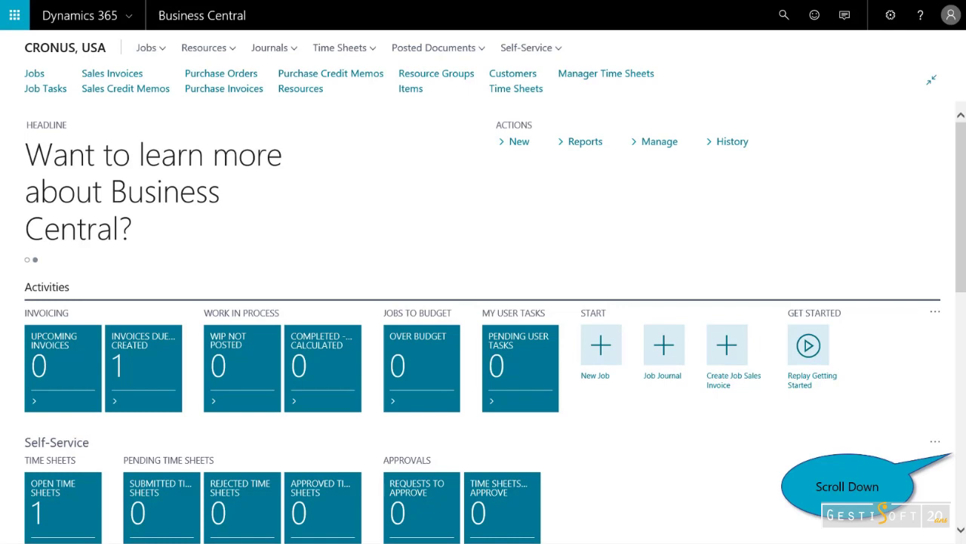
Scroll the Role Center down and back up to the Headline and Activities tiles.
scroll(761, 203, "down", 7)
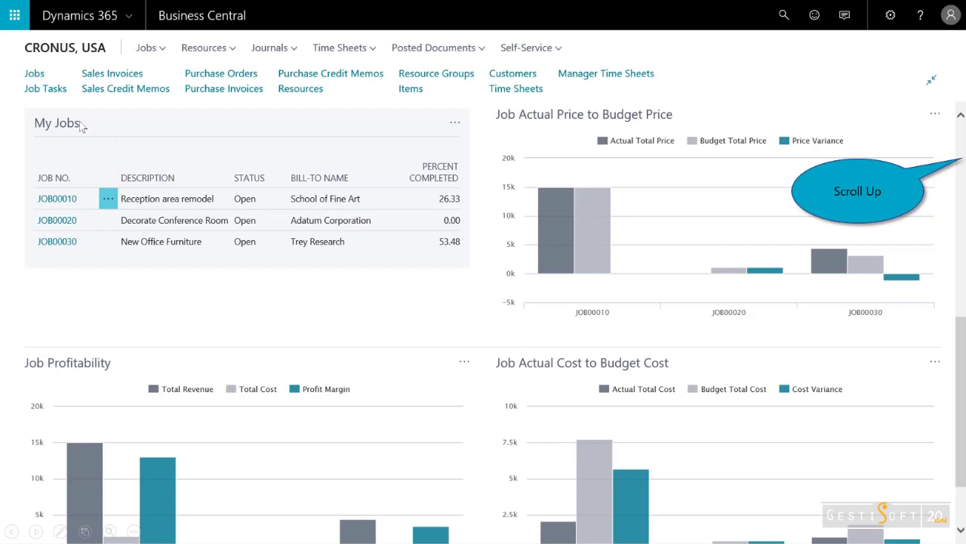
scroll(959, 157, "up", 5)
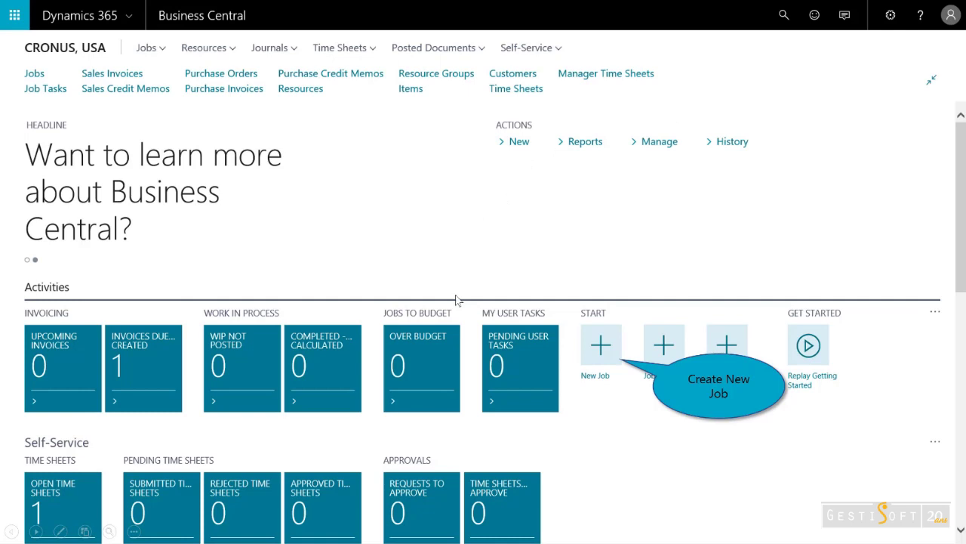
Start job J00010 'New Office Remodel' for customer 30000, based on an existing job.
left_click(602, 355)
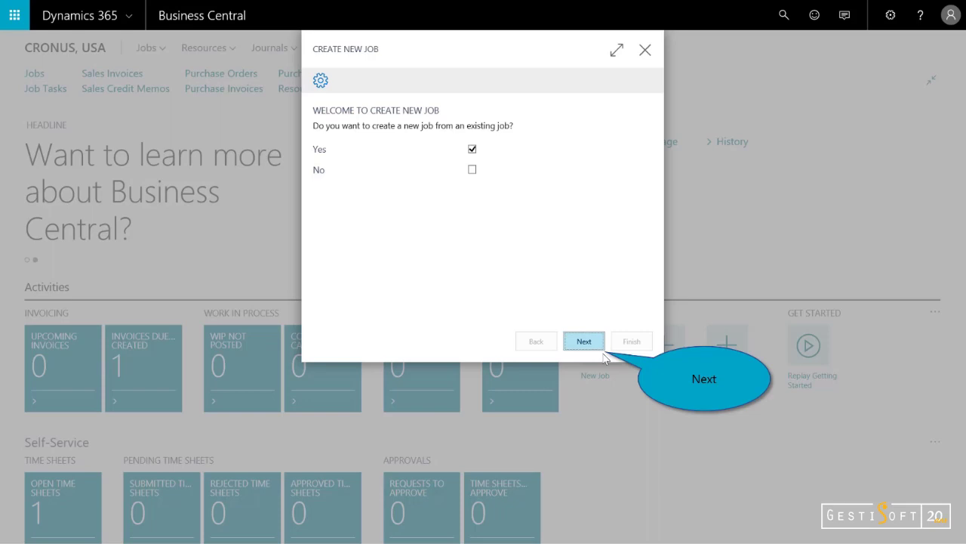
left_click(590, 348)
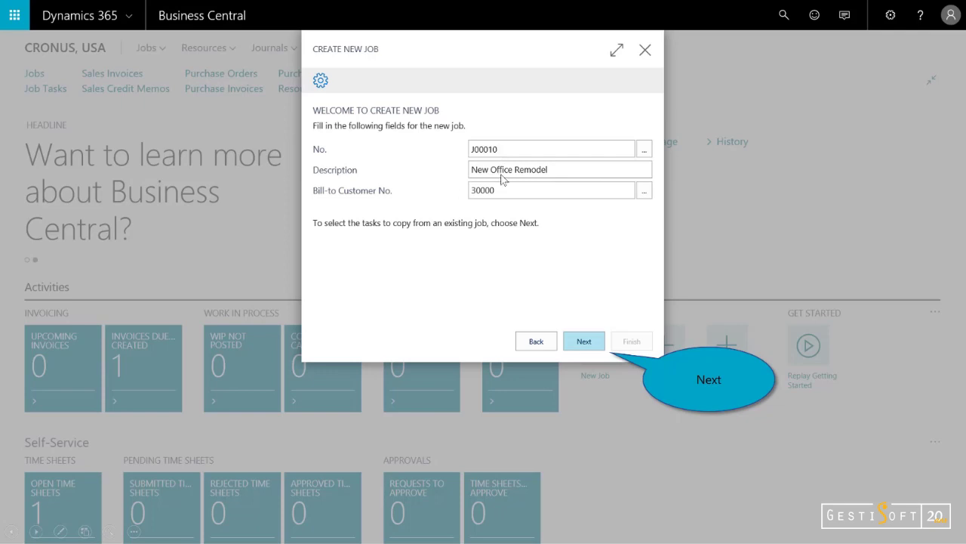
left_click(585, 342)
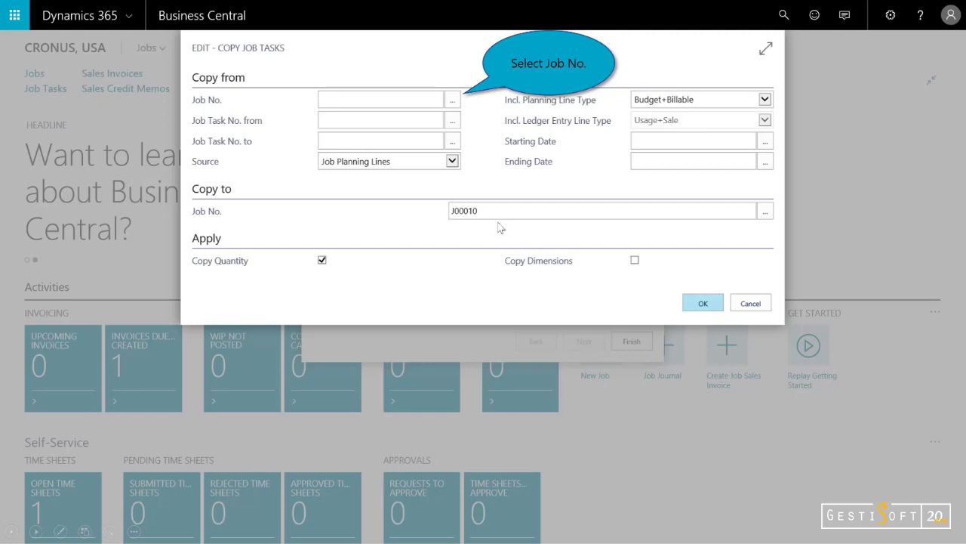
Copy the job tasks from JOB00010 Reception Area Remodel into J00010.
left_click(452, 101)
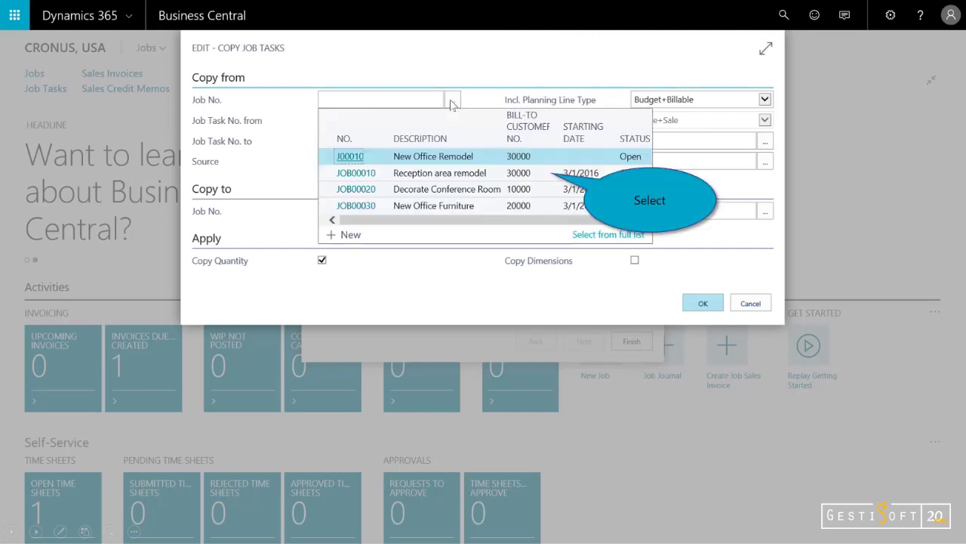
left_click(460, 175)
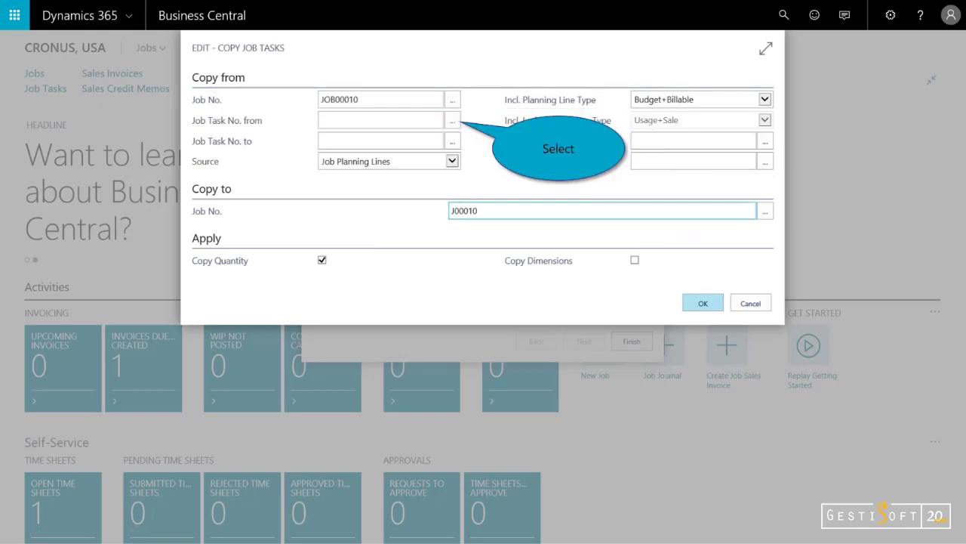
left_click(453, 121)
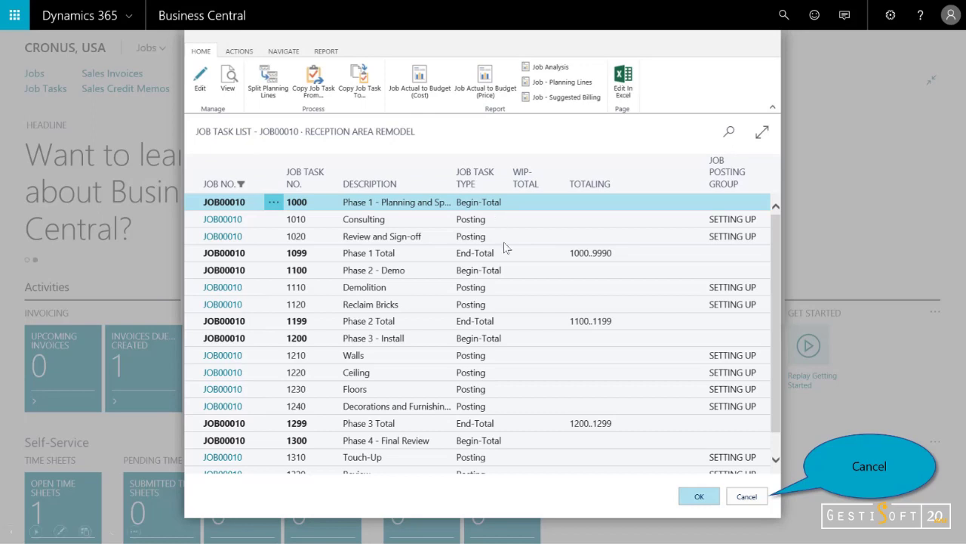
left_click(747, 498)
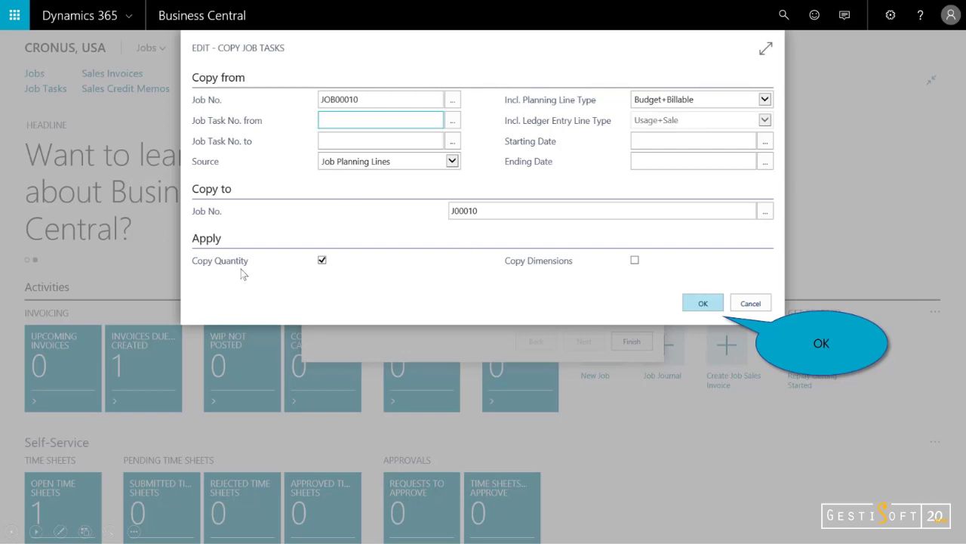
left_click(703, 305)
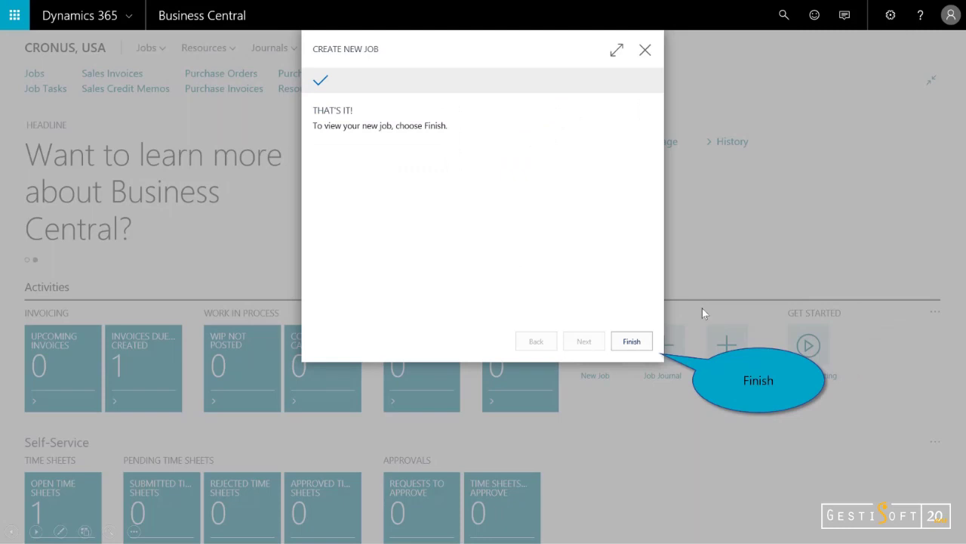
Finish the wizard to create job J00010 and open its job card.
left_click(628, 341)
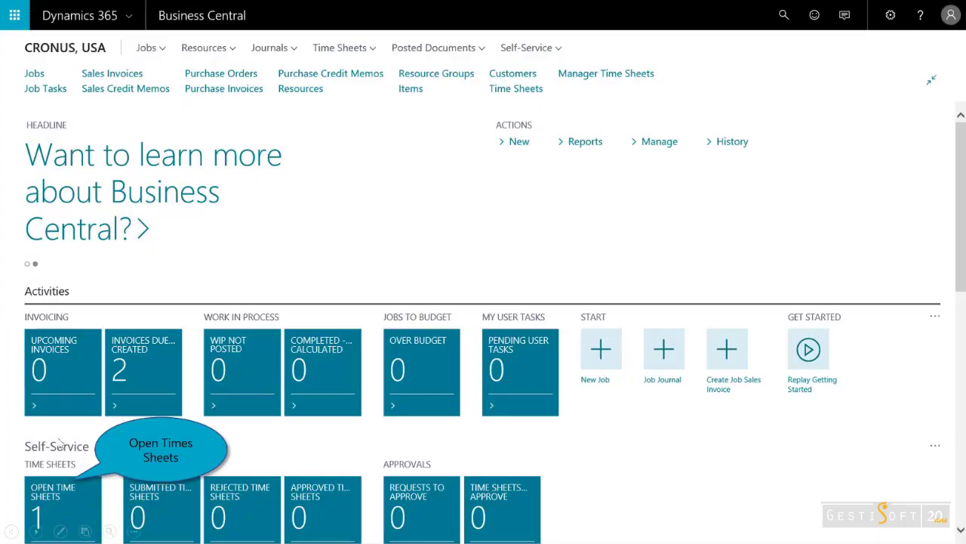
Open time sheet TS00001 and set the line's job task to 1010 Consulting.
left_click(55, 502)
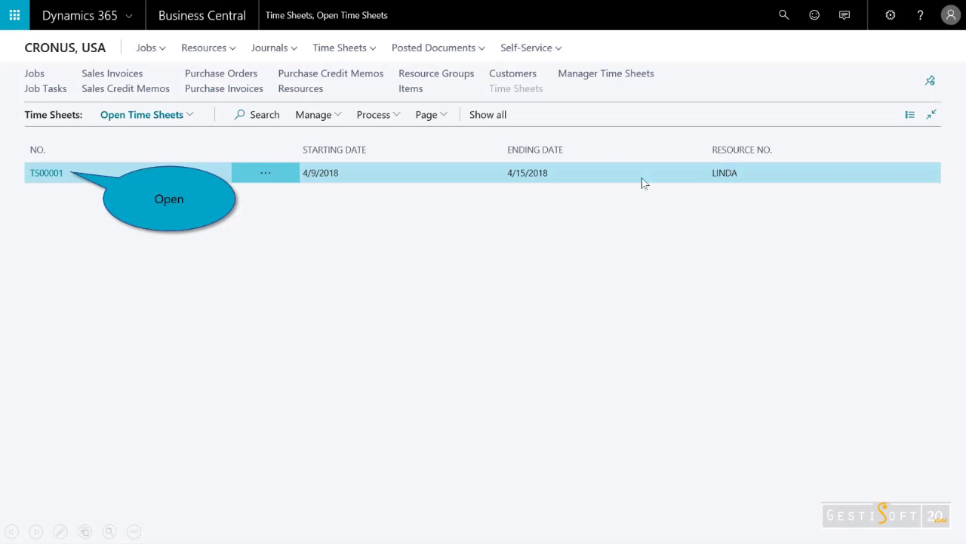
left_click(43, 174)
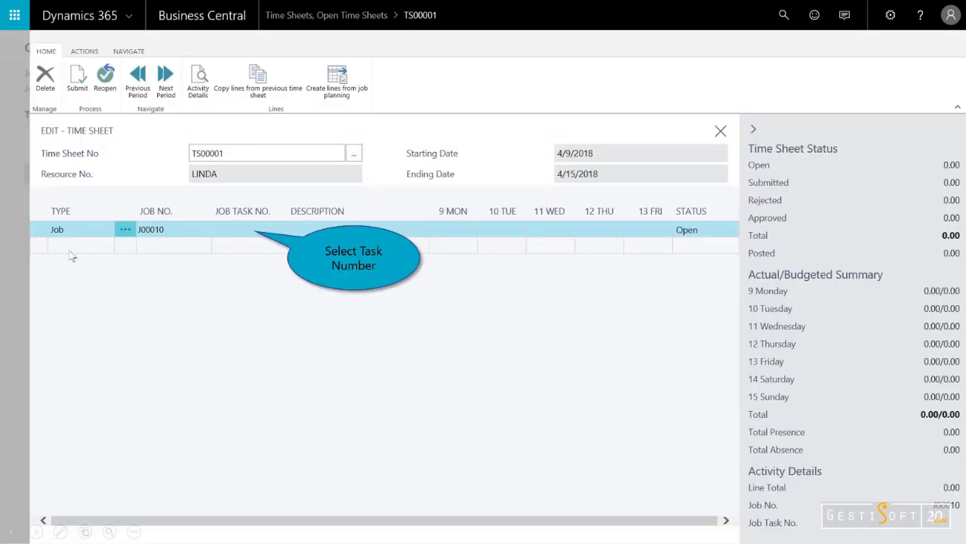
left_click(243, 230)
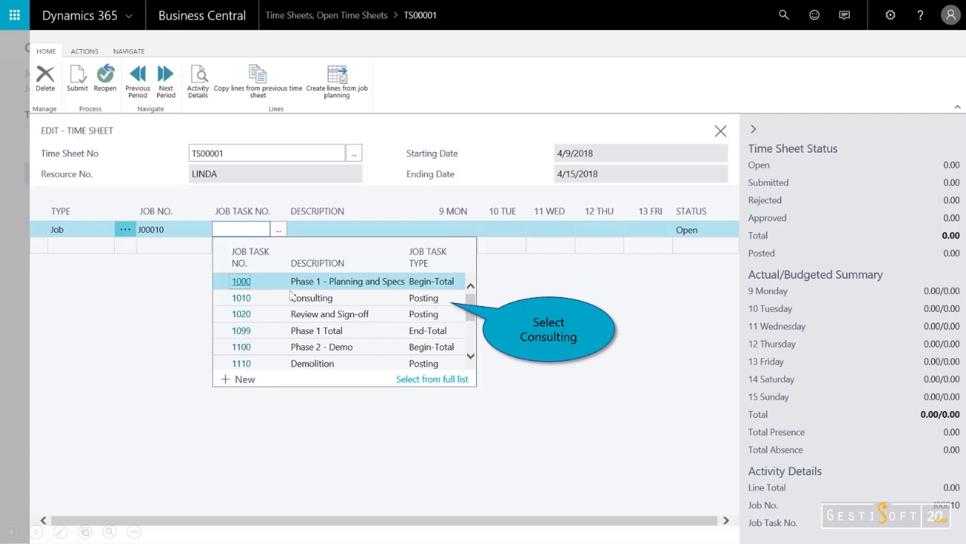
left_click(346, 299)
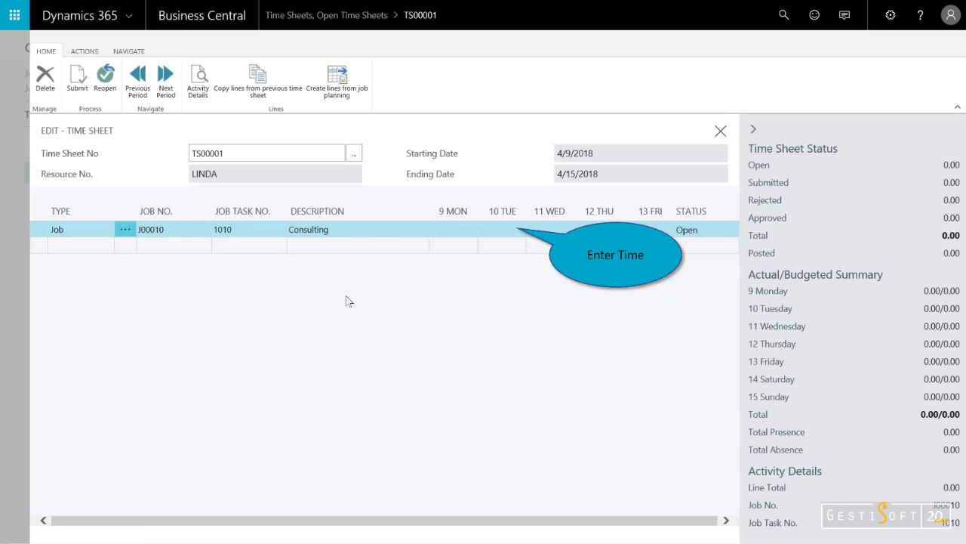
Enter 8, 8 and 4 hours for Tuesday, Wednesday and Thursday.
left_click(497, 235)
type("8")
key("Tab")
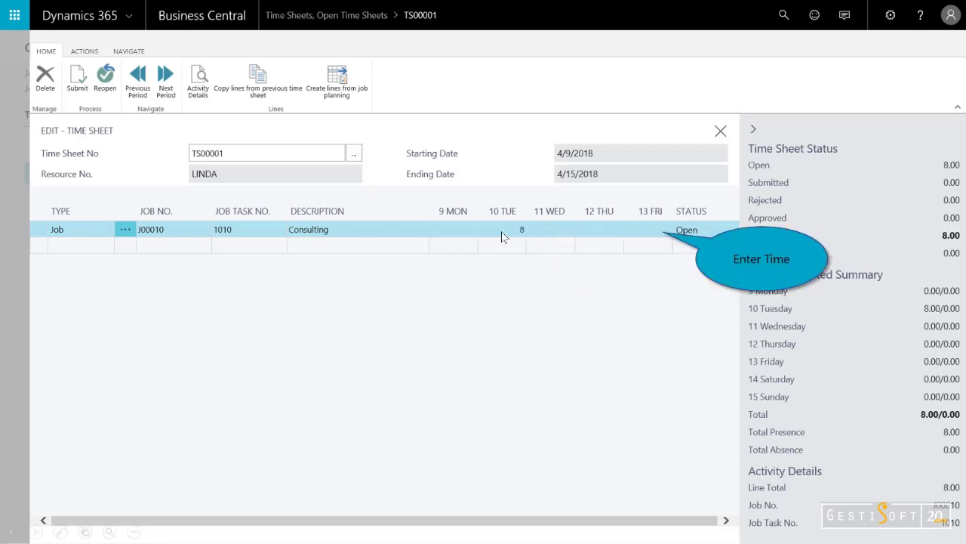
type("8")
key("Tab")
type("4")
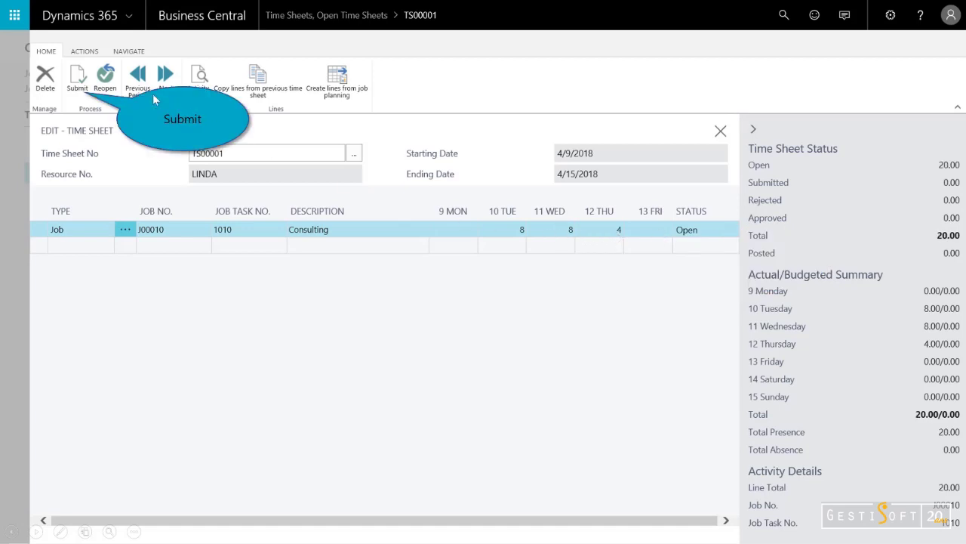
Submit all open lines of TS00001 for approval and close the time sheet.
left_click(80, 82)
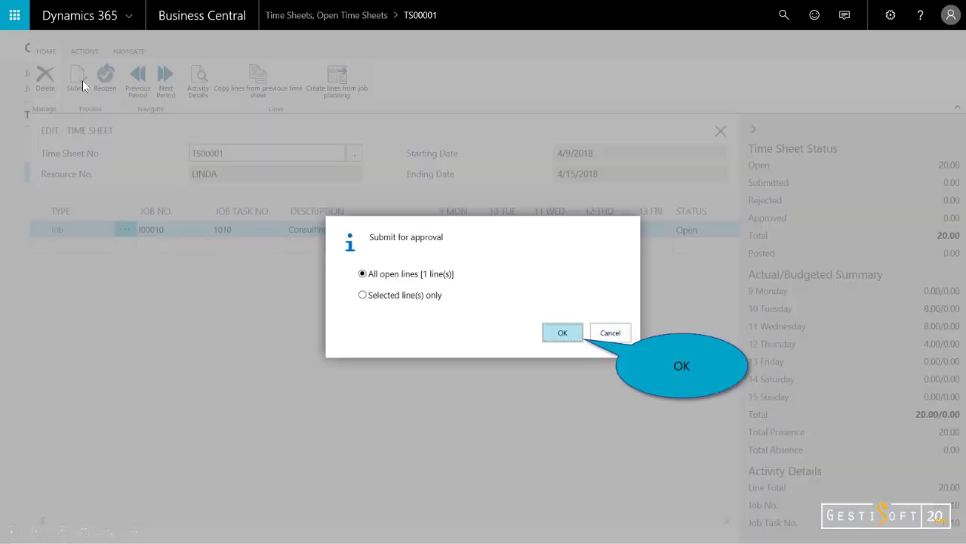
left_click(565, 334)
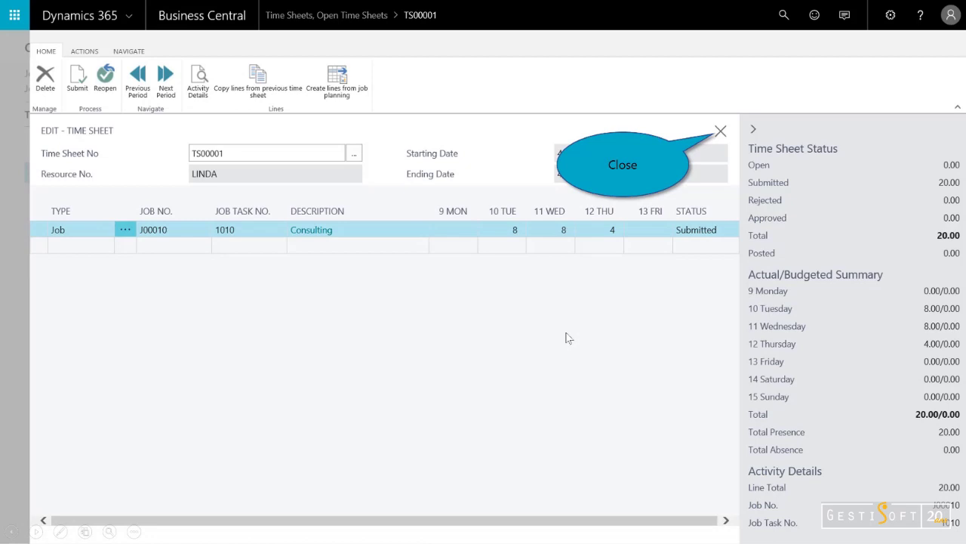
left_click(720, 131)
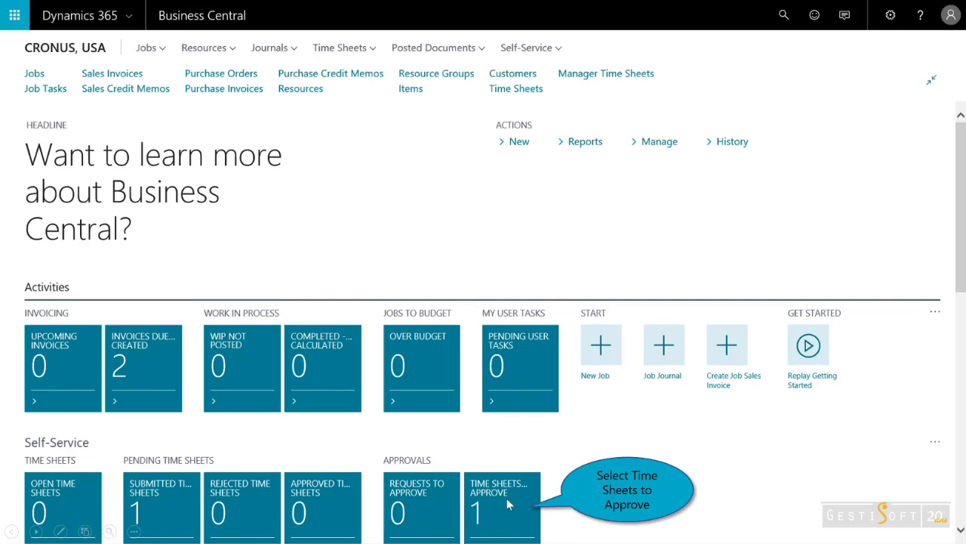
Approve the submitted Consulting line on time sheet TS00001 and close it.
left_click(506, 498)
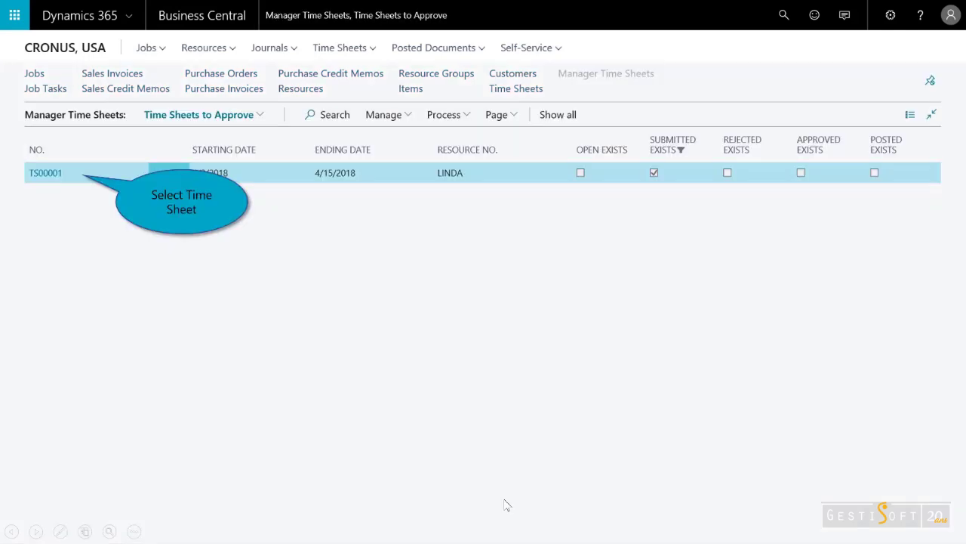
left_click(40, 175)
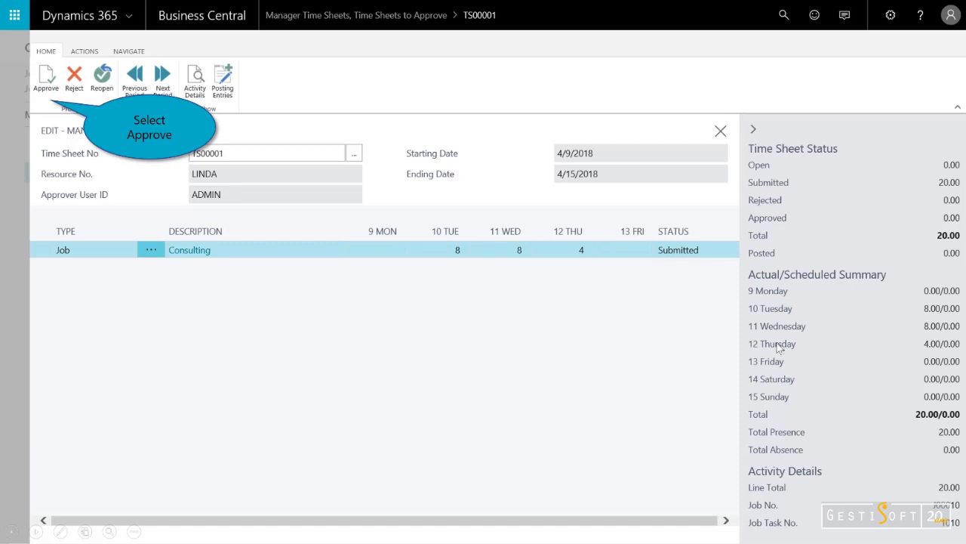
left_click(48, 83)
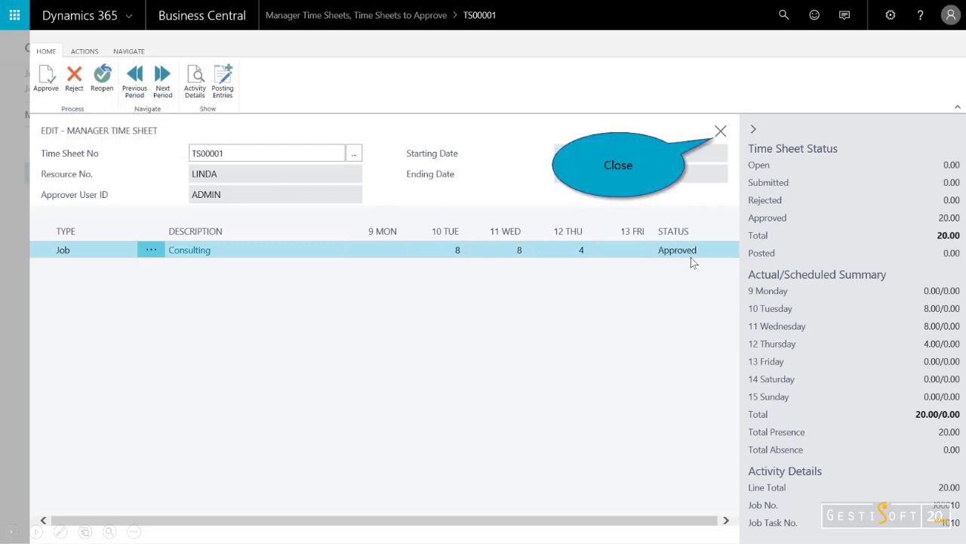
left_click(720, 132)
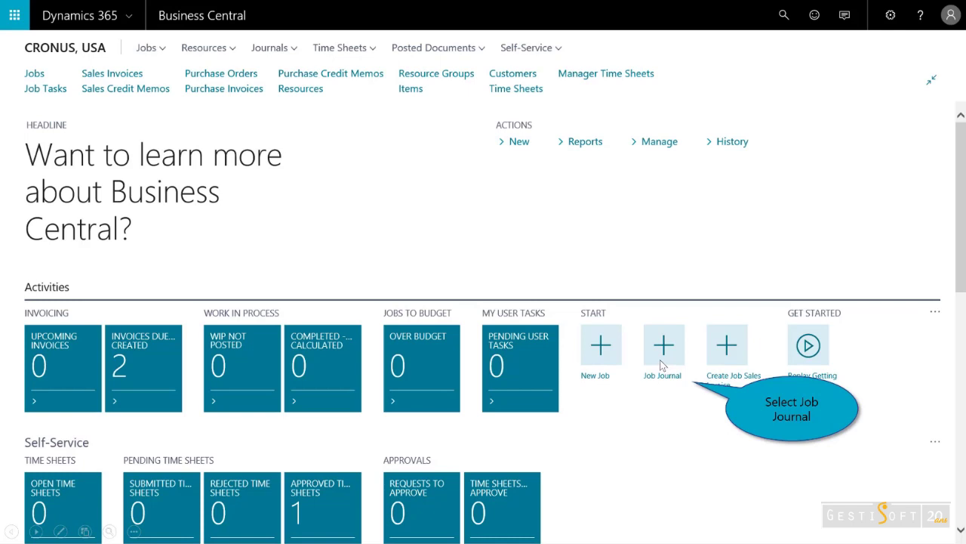
Fill the job journal with lines from approved time sheets and post them.
left_click(664, 355)
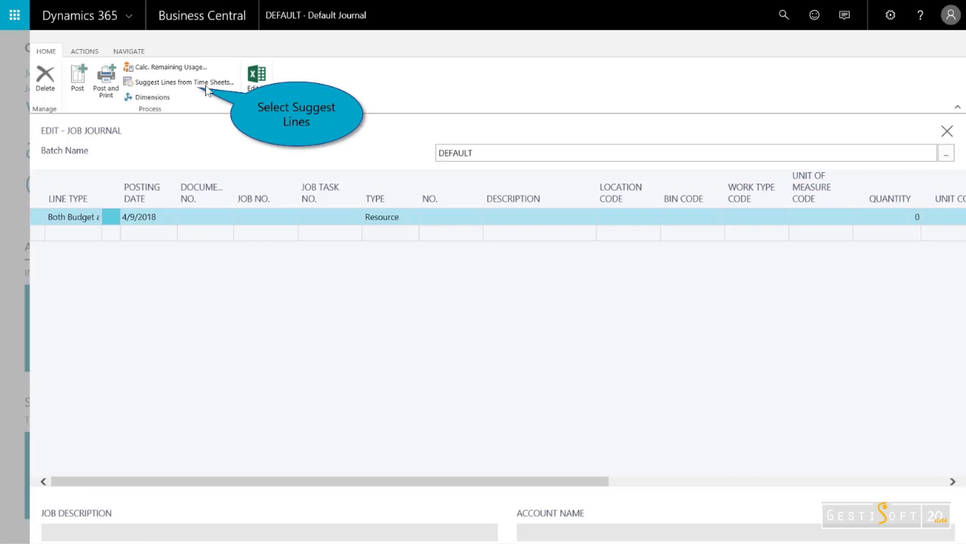
left_click(175, 83)
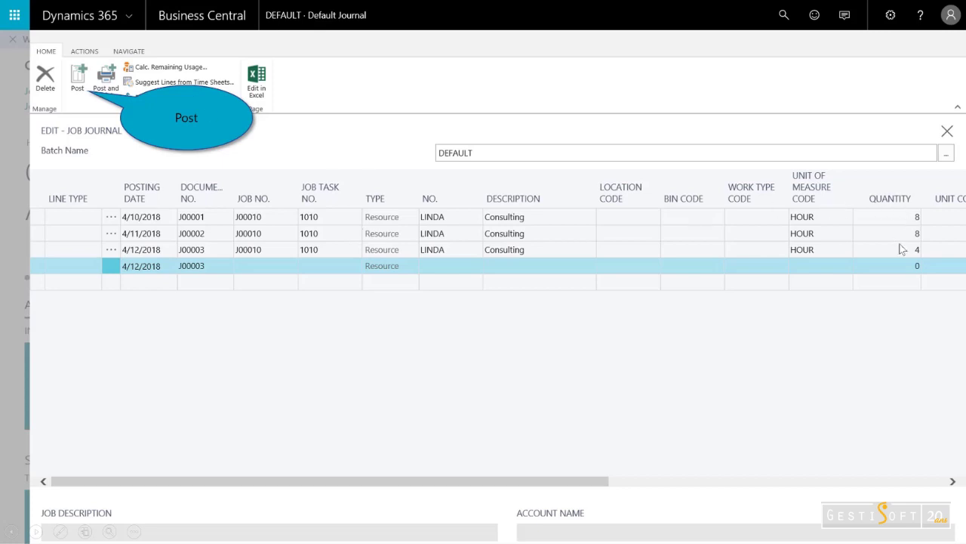
left_click(78, 79)
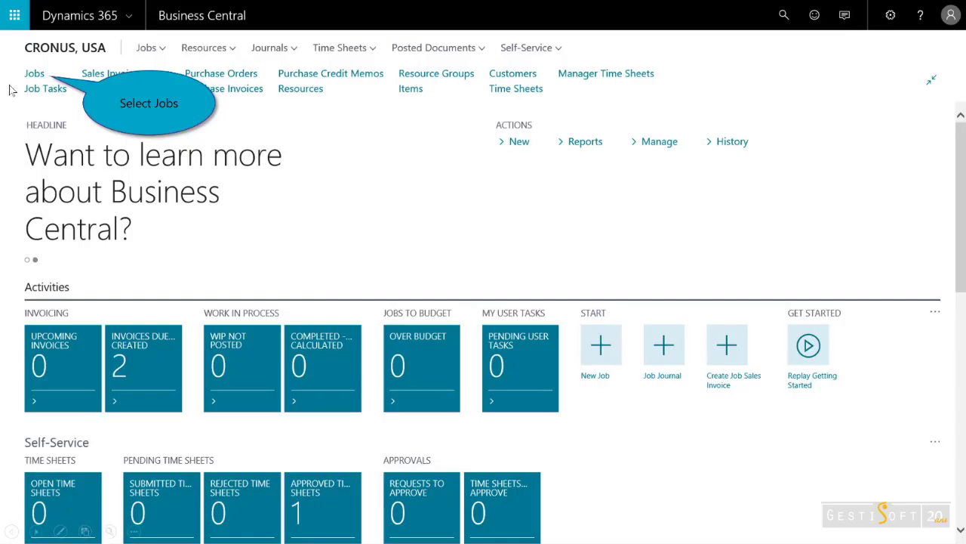
Run Create Job Sales Invoice for job J00010 from the Jobs list.
left_click(35, 74)
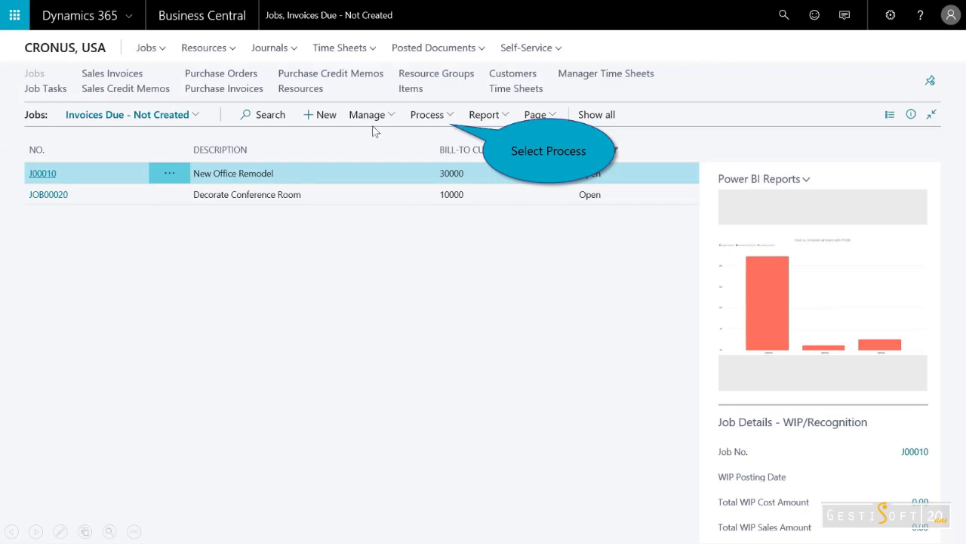
left_click(444, 113)
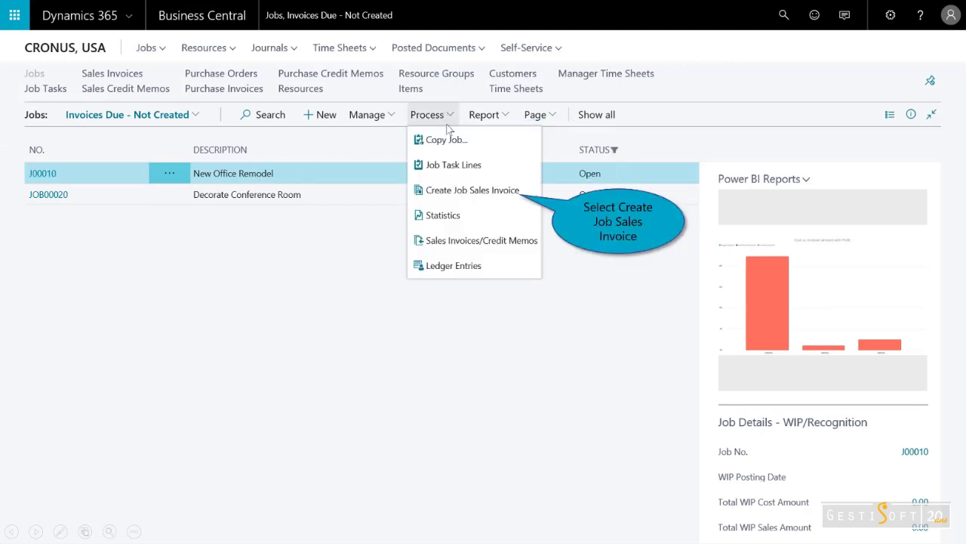
left_click(495, 193)
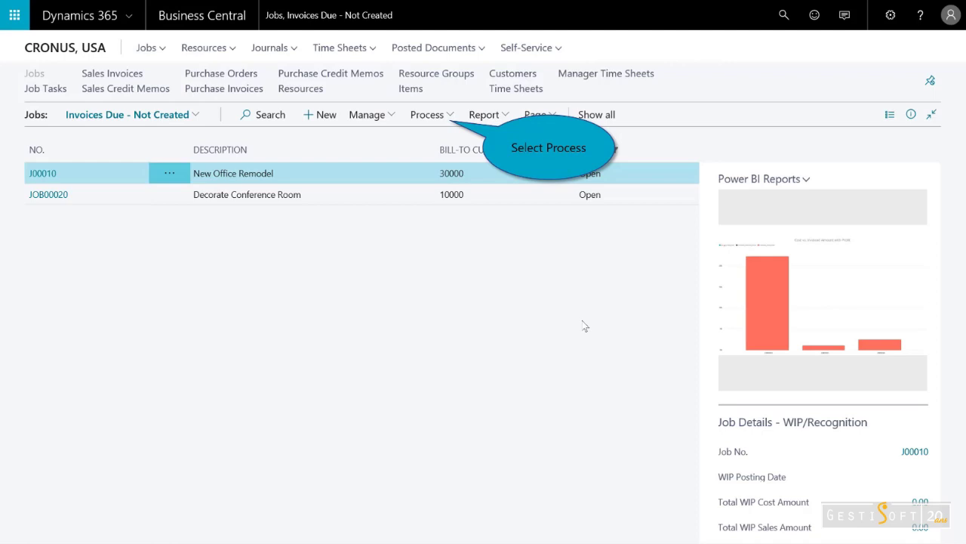
Open sales invoice S-INV102226 linked to job J00010.
left_click(436, 119)
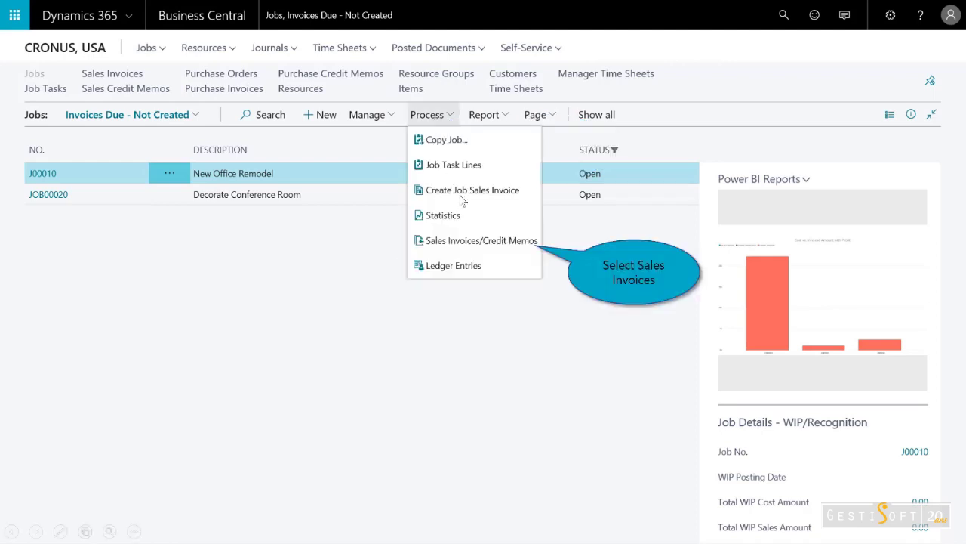
left_click(481, 240)
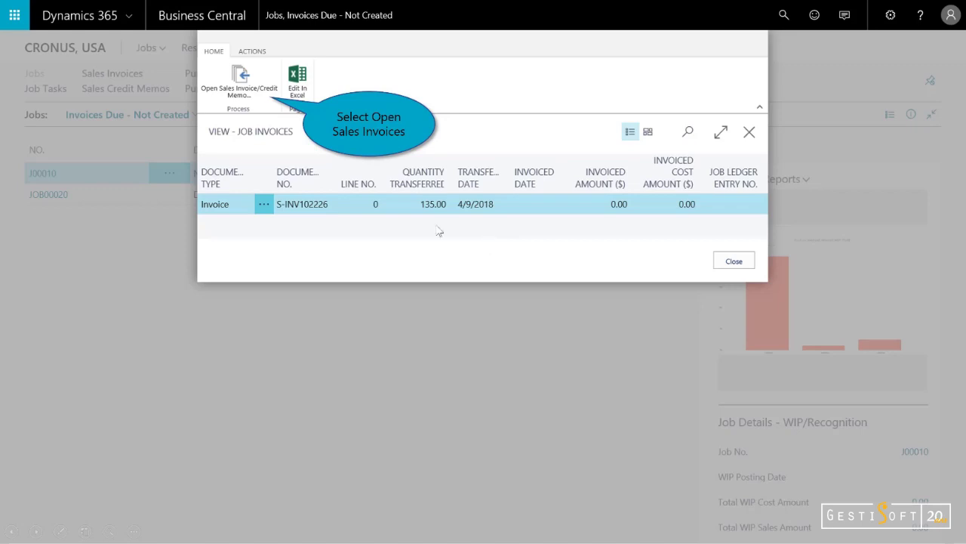
left_click(245, 86)
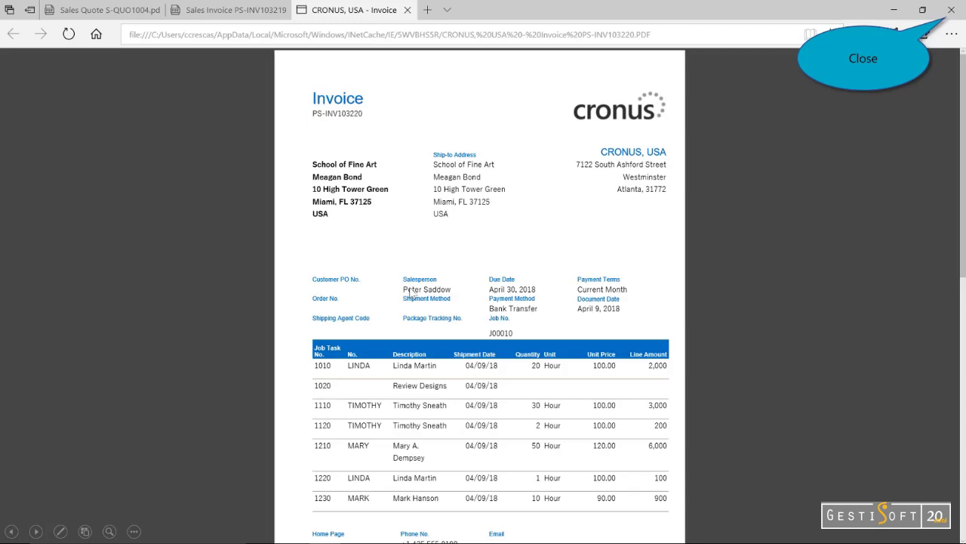
left_click(951, 12)
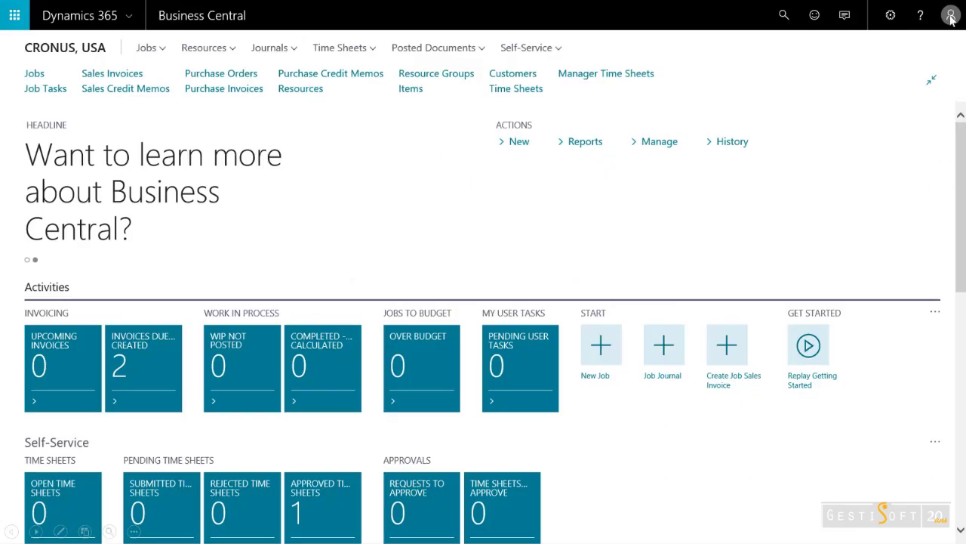